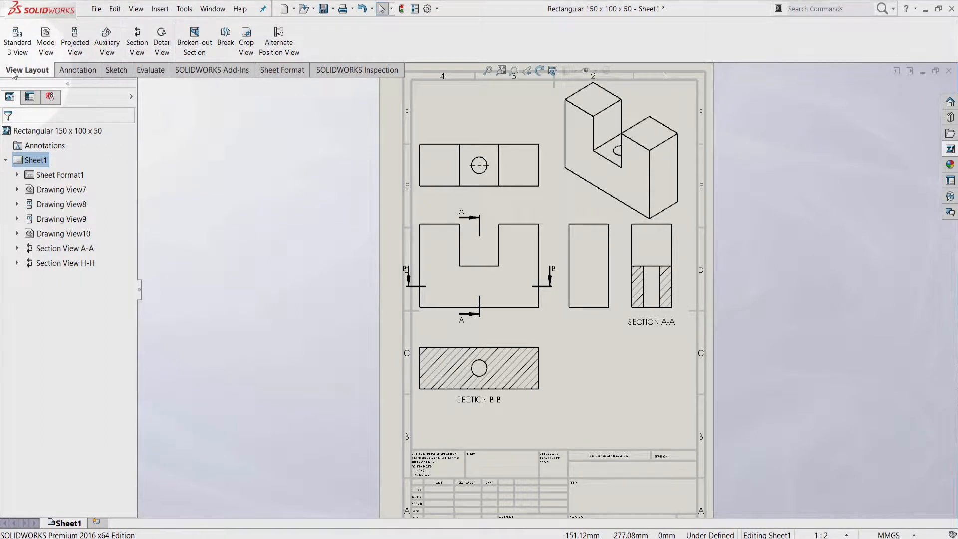
Create a detail view from a circle of about 44 mm radius centred on Section B-B's hole, placed right of the section
click(161, 10)
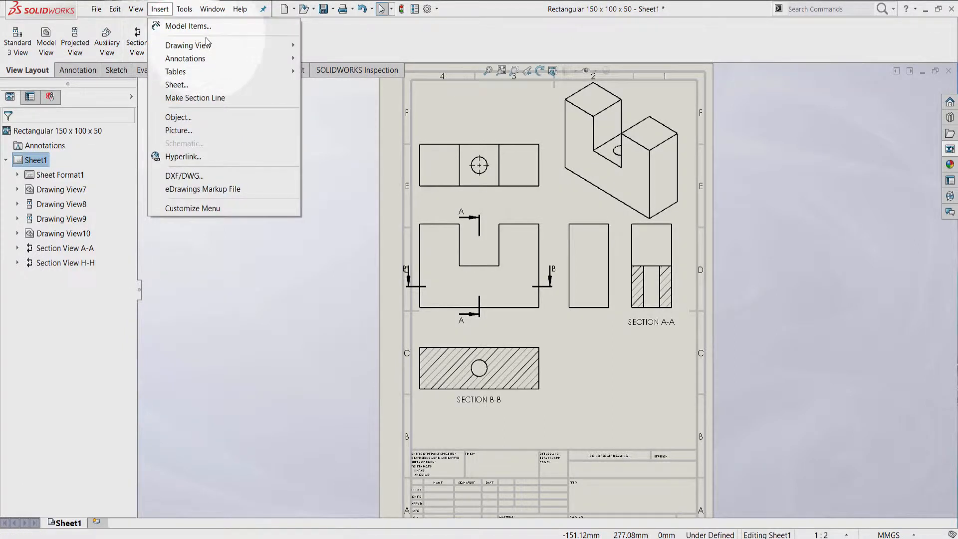
mouse_move(270, 46)
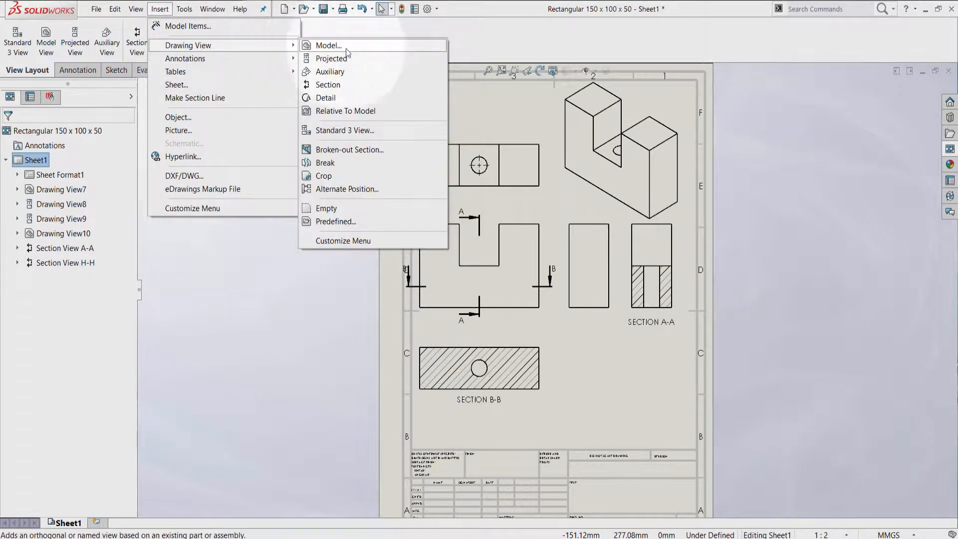
click(325, 98)
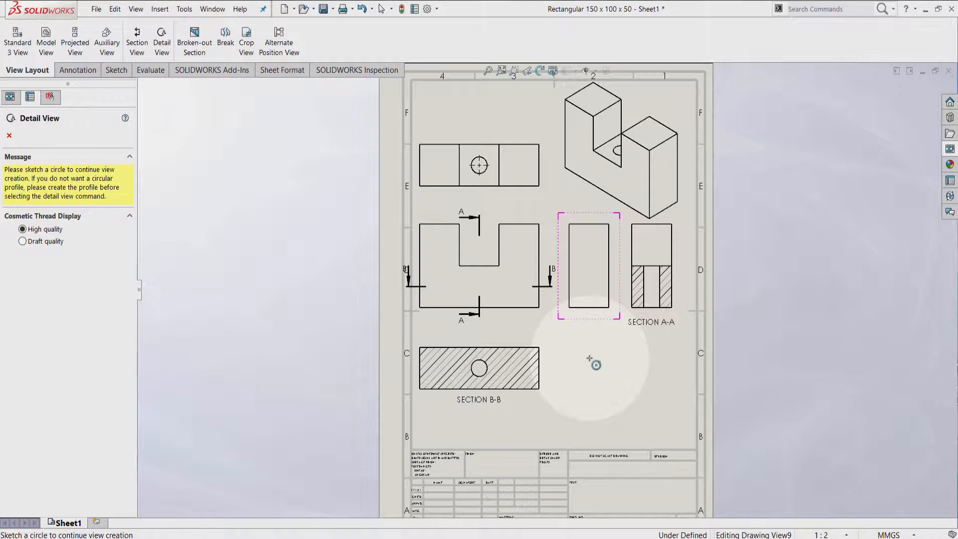
click(479, 368)
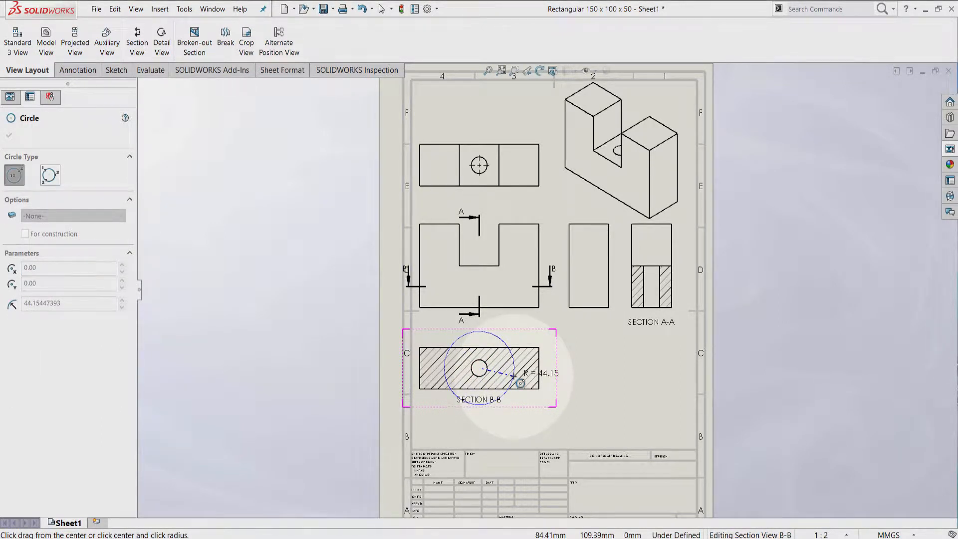
click(521, 383)
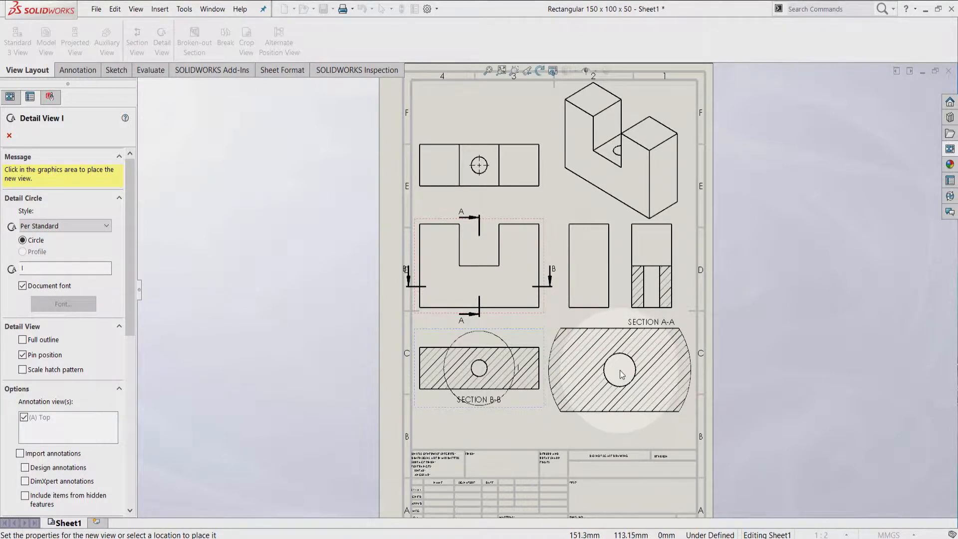
click(620, 371)
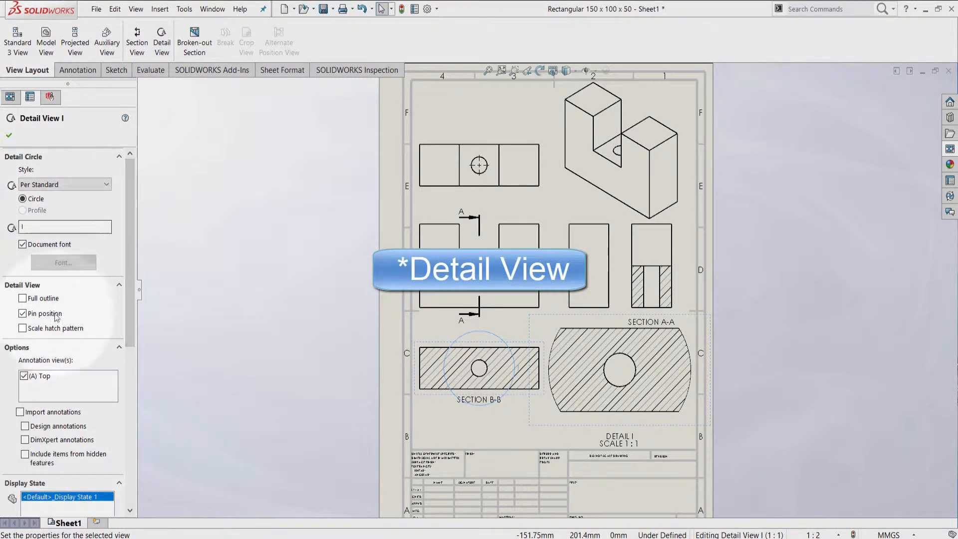
Try the shaded-with-edges and shaded display styles on the detail view, ending with hidden lines removed
scroll(60, 339, down, 3)
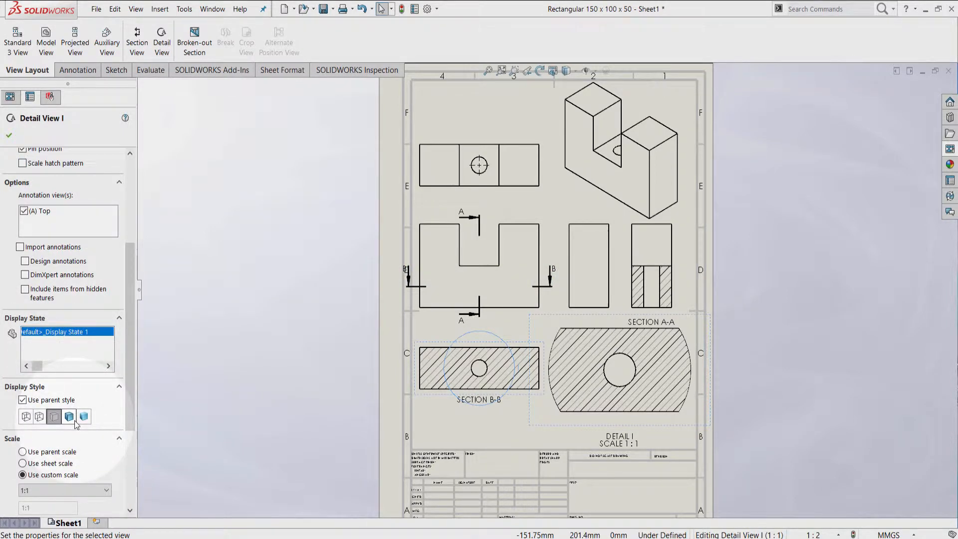
click(70, 418)
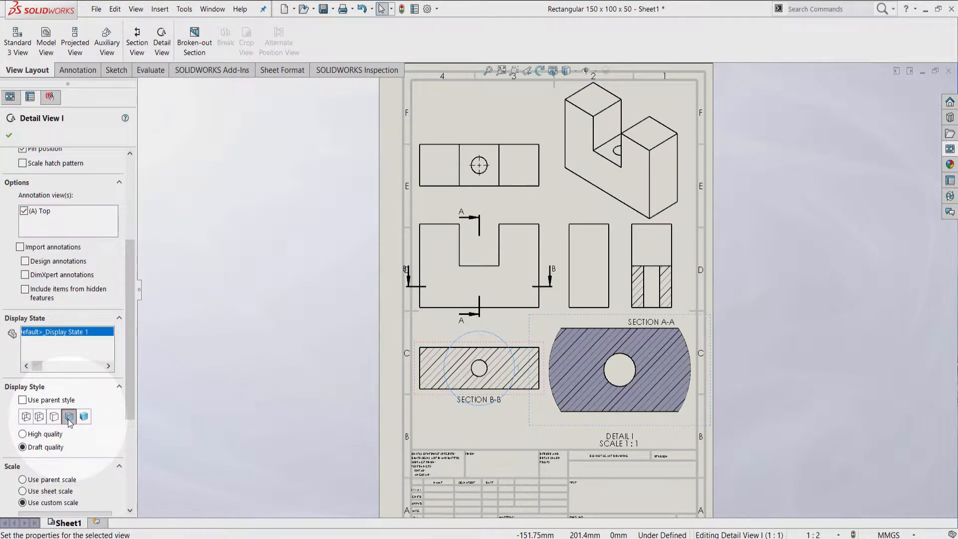
click(84, 416)
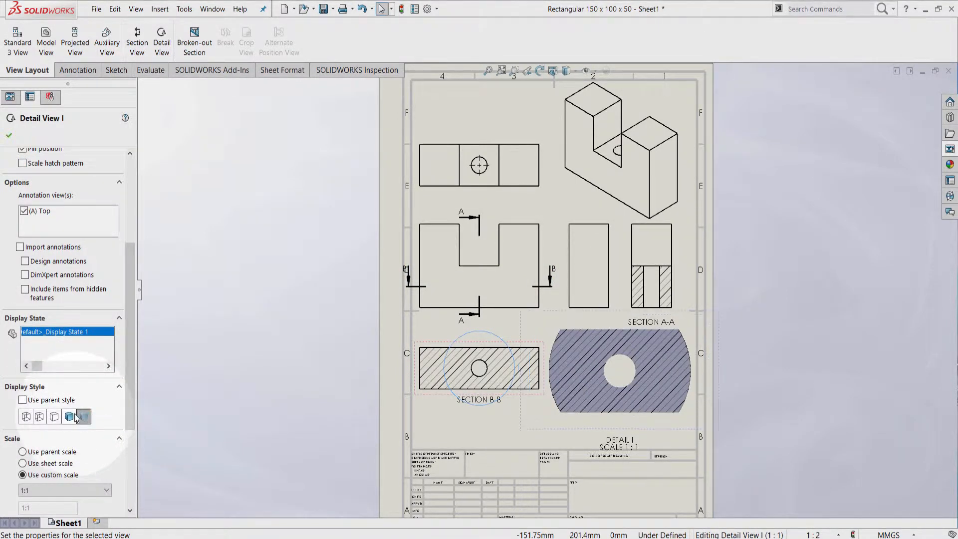
click(54, 417)
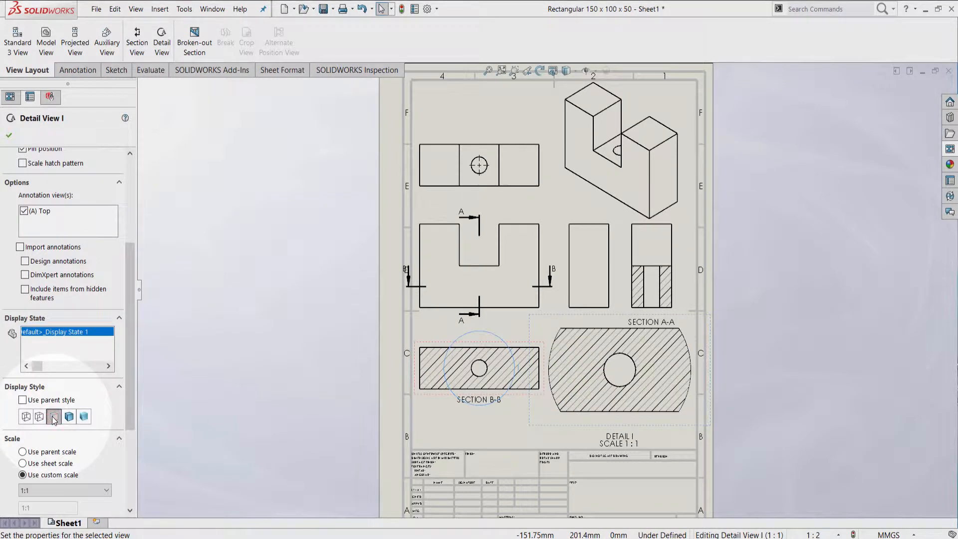
Choose a custom scale of 1:1 for the detail view and close its properties
scroll(61, 321, down, 5)
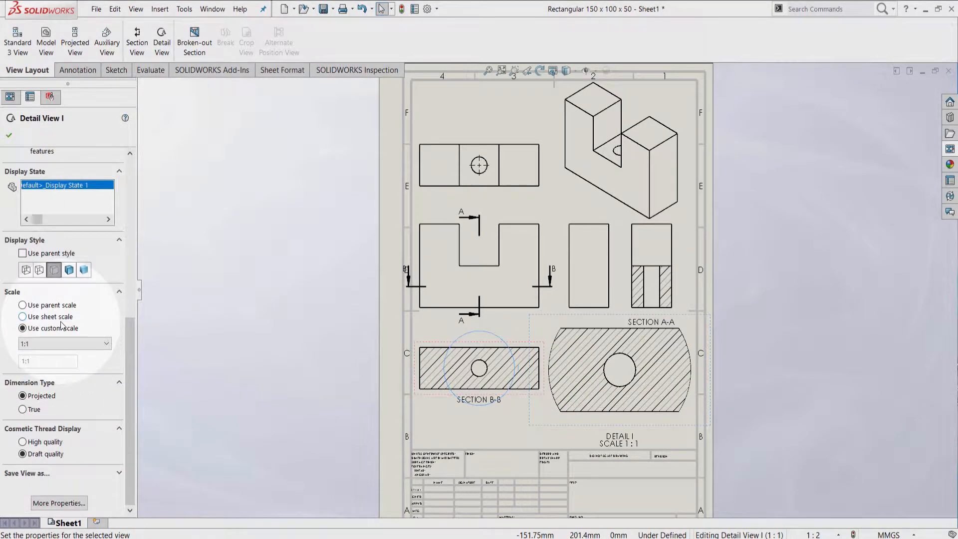
click(57, 344)
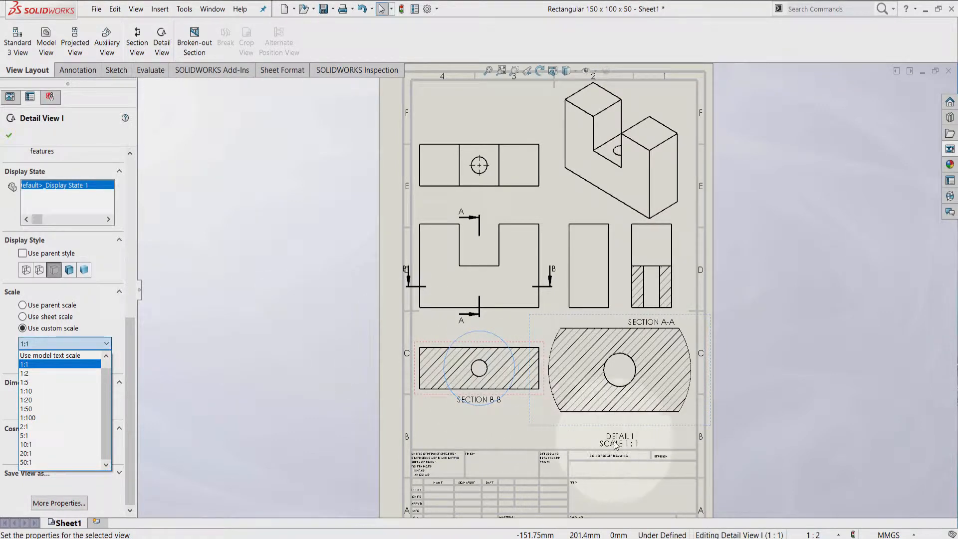
click(58, 364)
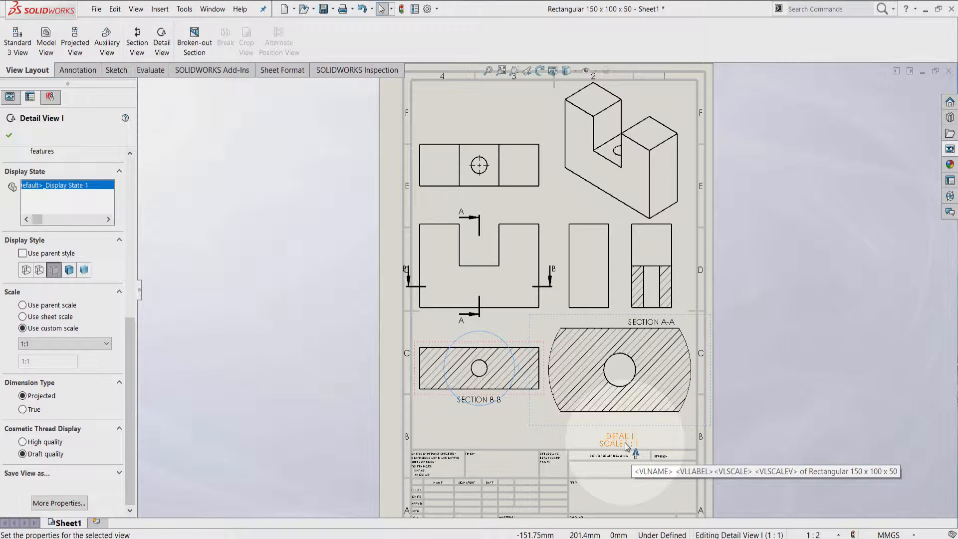
key(Escape)
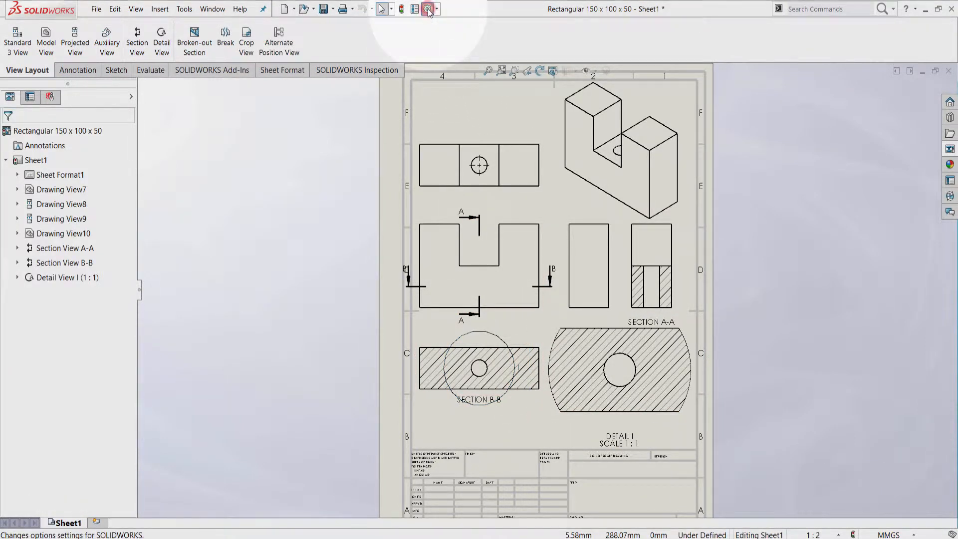
Check the detail view scaling factor in the system options for drawings
click(427, 9)
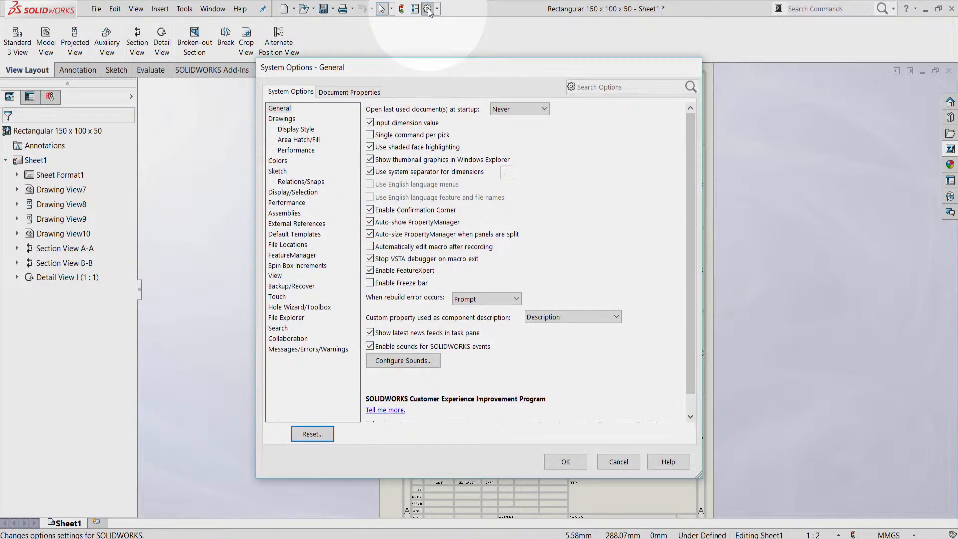
click(275, 120)
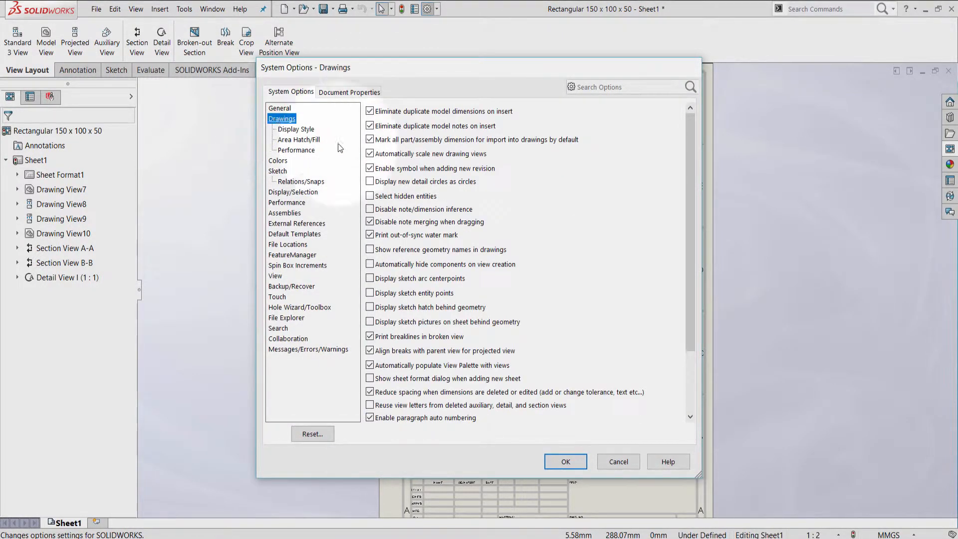
scroll(546, 251, down, 4)
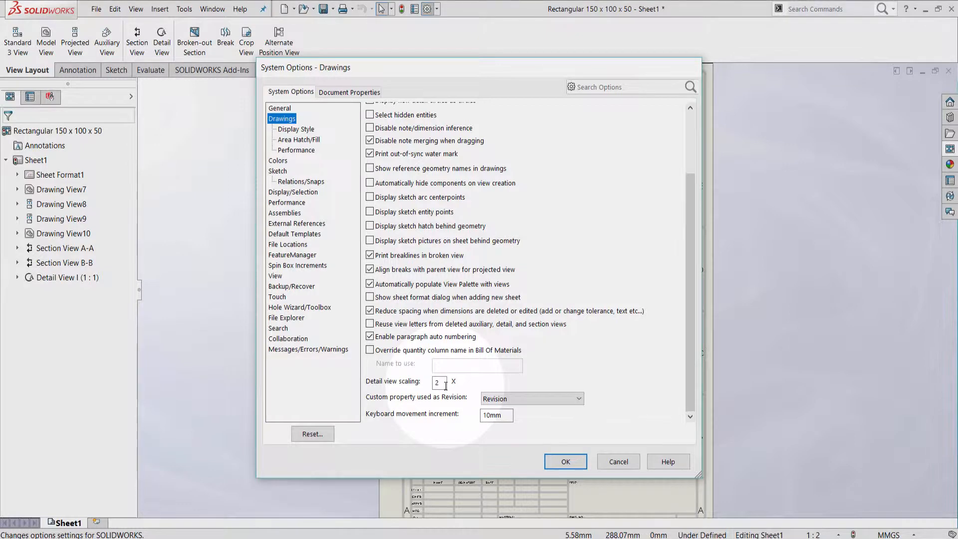
click(566, 461)
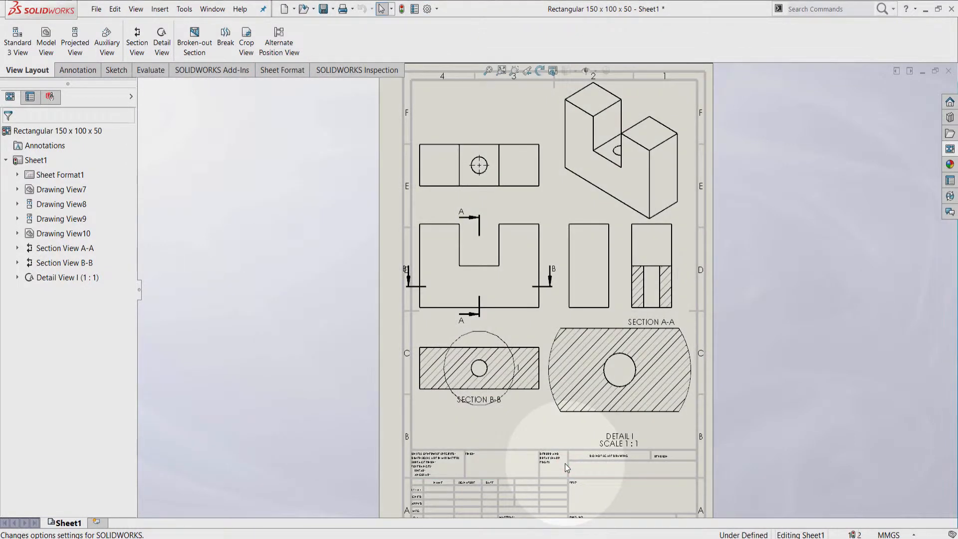
Shrink the detail circle around the hole in Section B-B and accept the detail view's properties
click(488, 331)
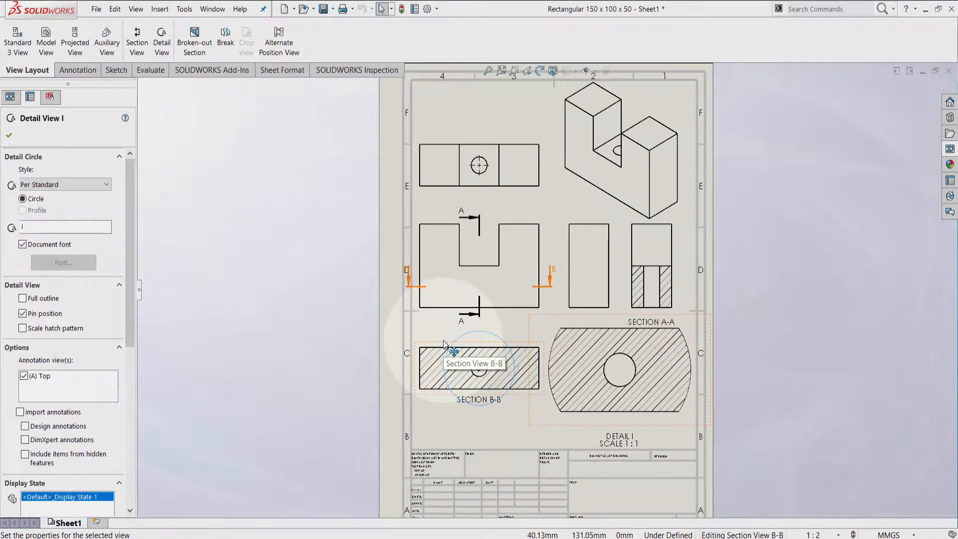
mouse_move(471, 406)
mouse_down()
mouse_move(466, 439)
mouse_move(482, 399)
mouse_up()
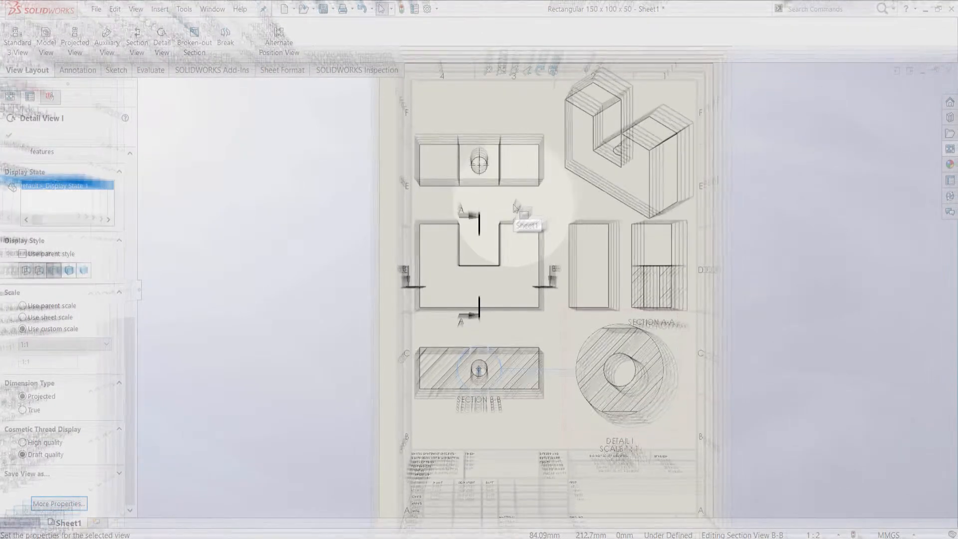
click(9, 137)
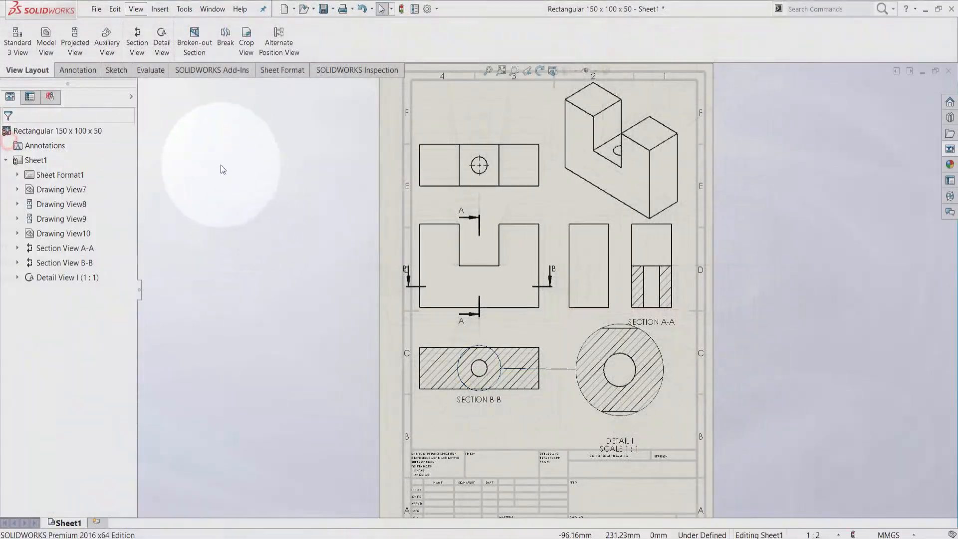
Create a second detail view from a circle drawn up and right of the top view's hole, placed above that view
click(155, 41)
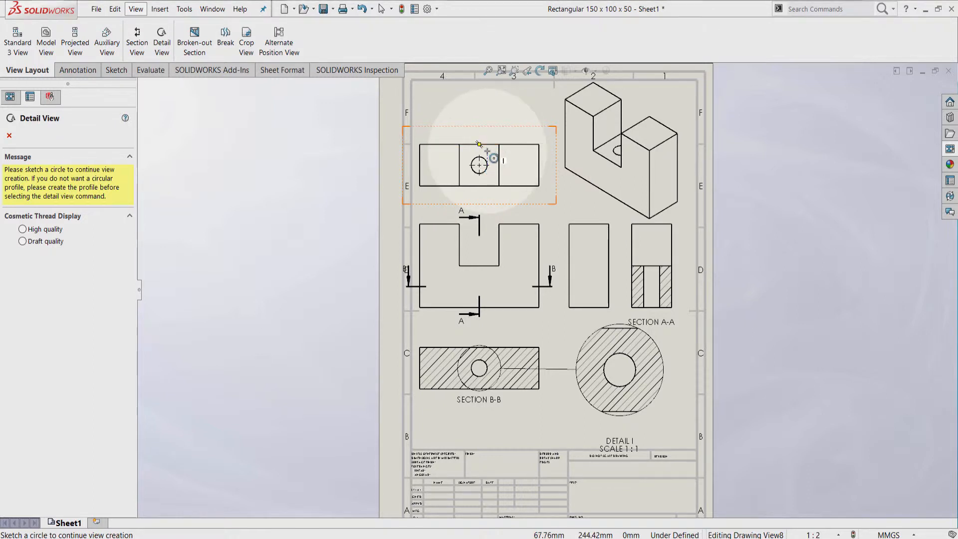
click(491, 150)
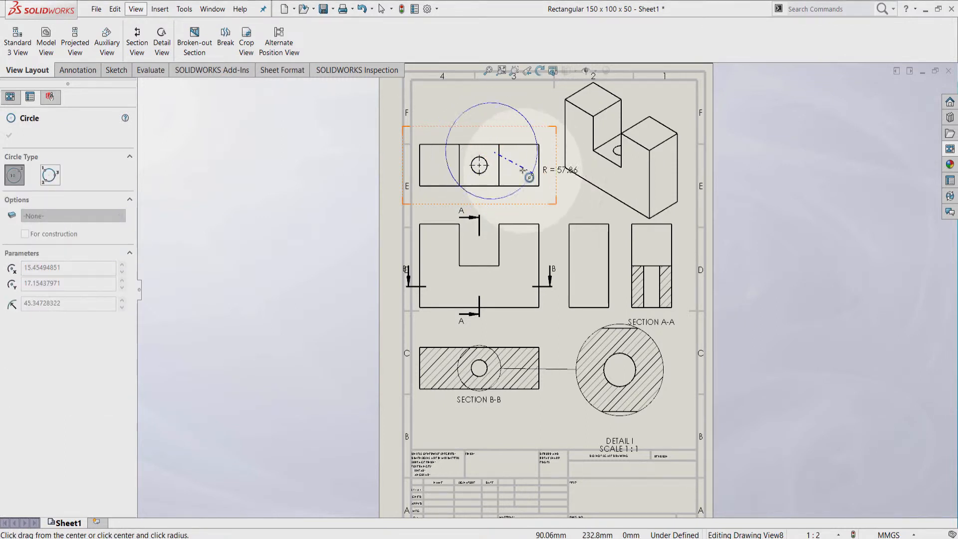
click(506, 164)
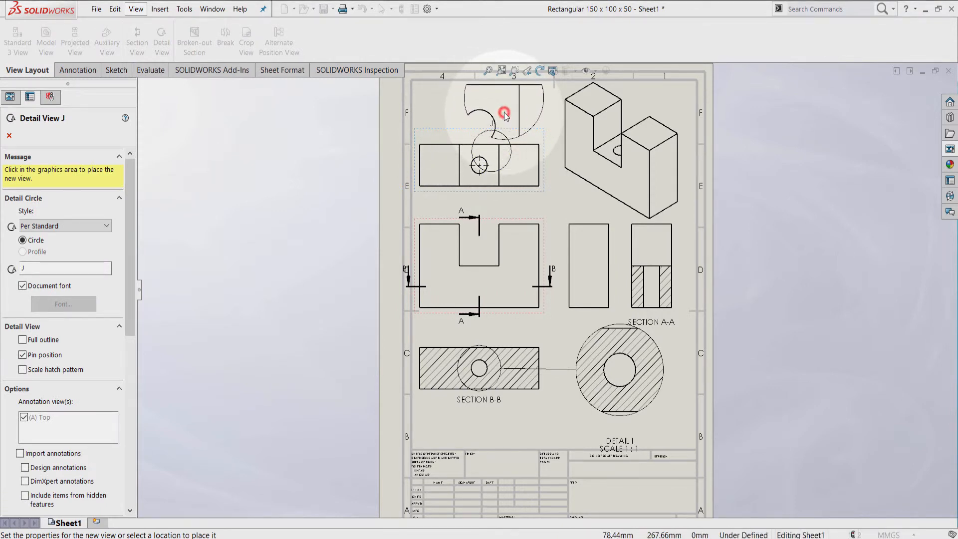
click(503, 121)
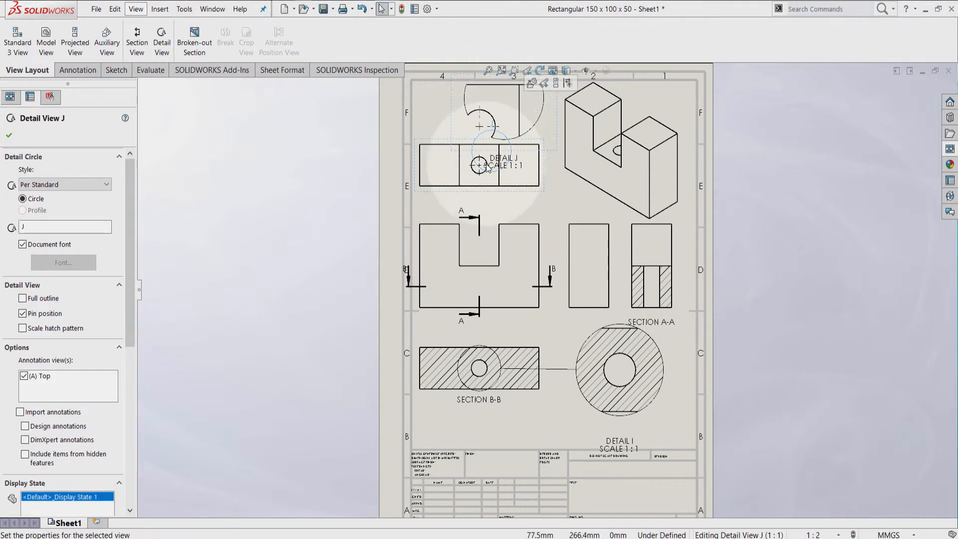
Move the top view down toward the front view and shift the new detail view slightly right
click(472, 193)
drag(472, 194, 478, 225)
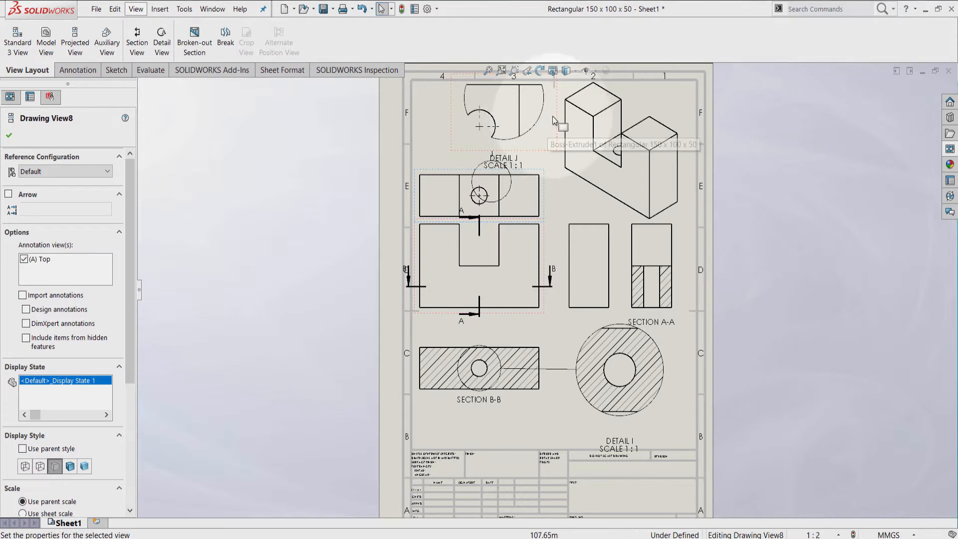
drag(560, 112, 576, 116)
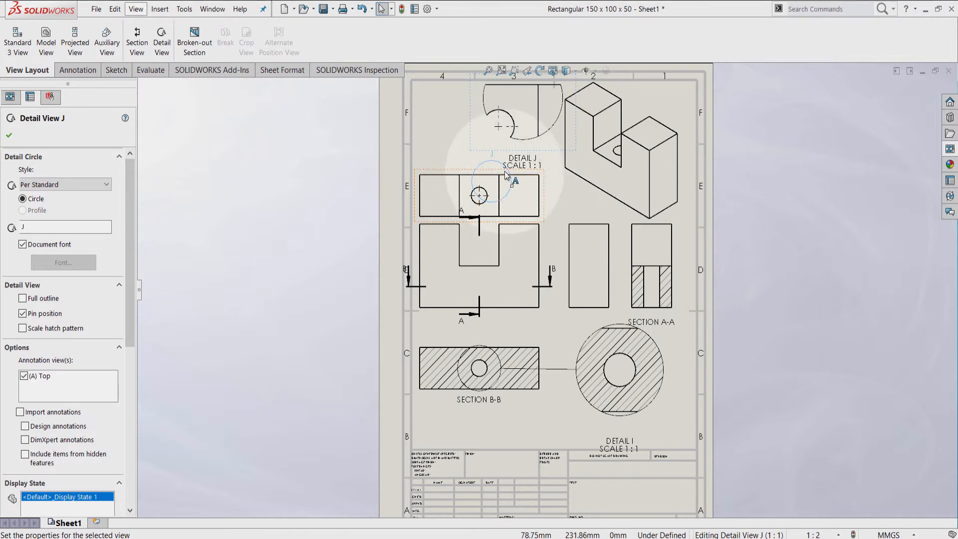
Reposition the detail circle on the top view by its centre to adjust the area shown in the second detail view
click(478, 165)
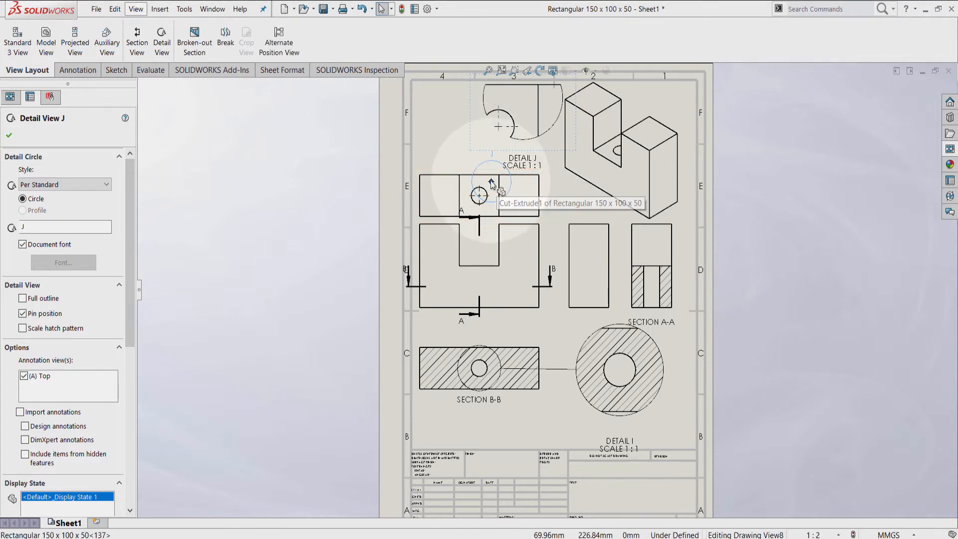
mouse_move(491, 178)
mouse_down()
mouse_move(471, 192)
mouse_move(467, 185)
mouse_move(487, 205)
mouse_move(477, 189)
mouse_move(491, 185)
mouse_move(480, 195)
mouse_move(511, 264)
mouse_move(501, 295)
mouse_move(496, 286)
mouse_move(517, 273)
mouse_move(656, 283)
mouse_move(639, 249)
mouse_move(529, 235)
mouse_move(492, 189)
mouse_move(439, 187)
mouse_move(444, 208)
mouse_move(511, 205)
mouse_move(486, 199)
mouse_move(490, 186)
mouse_up()
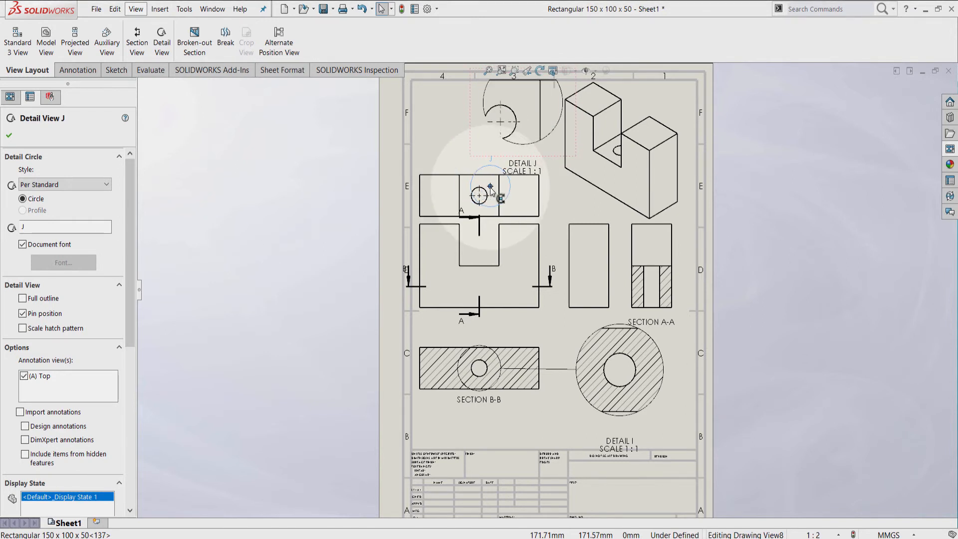
mouse_move(490, 186)
mouse_down()
mouse_move(618, 250)
mouse_move(642, 274)
mouse_move(528, 274)
mouse_move(482, 219)
mouse_move(490, 182)
mouse_up()
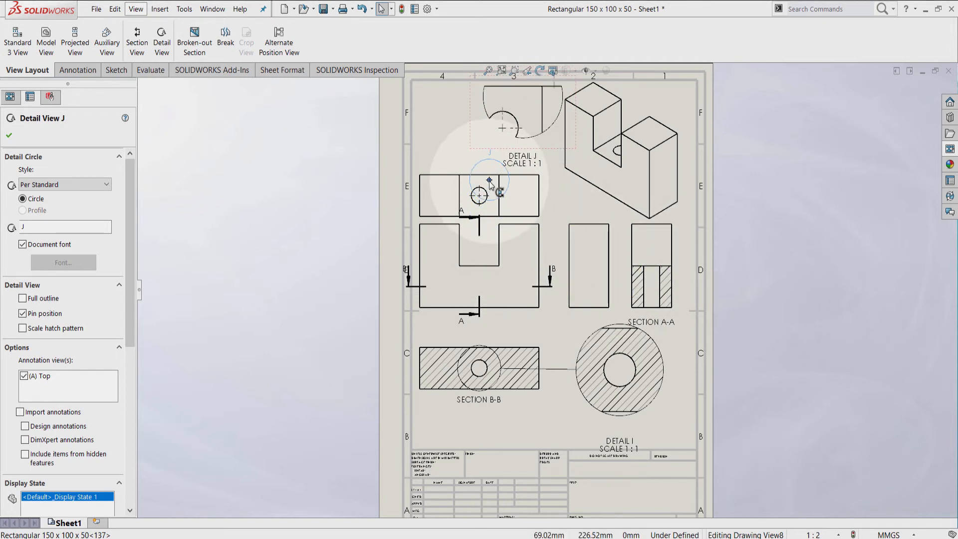